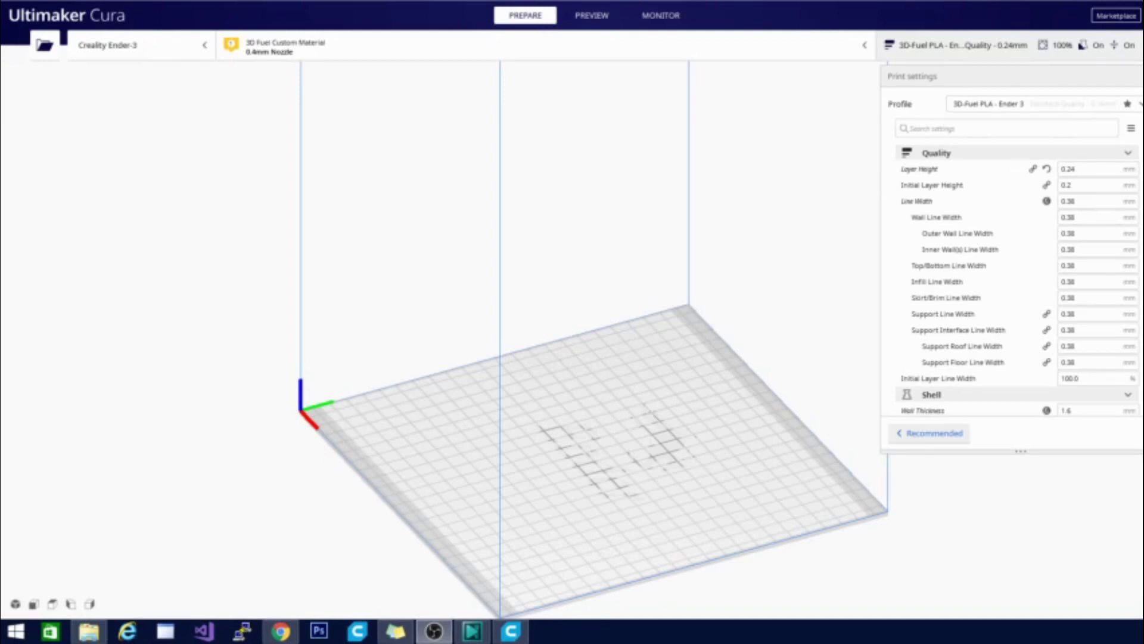
- Look up the ThingiBrowser plugin among the Marketplace's community plugins, view its details, and close the Marketplace
left_click(113, 3)
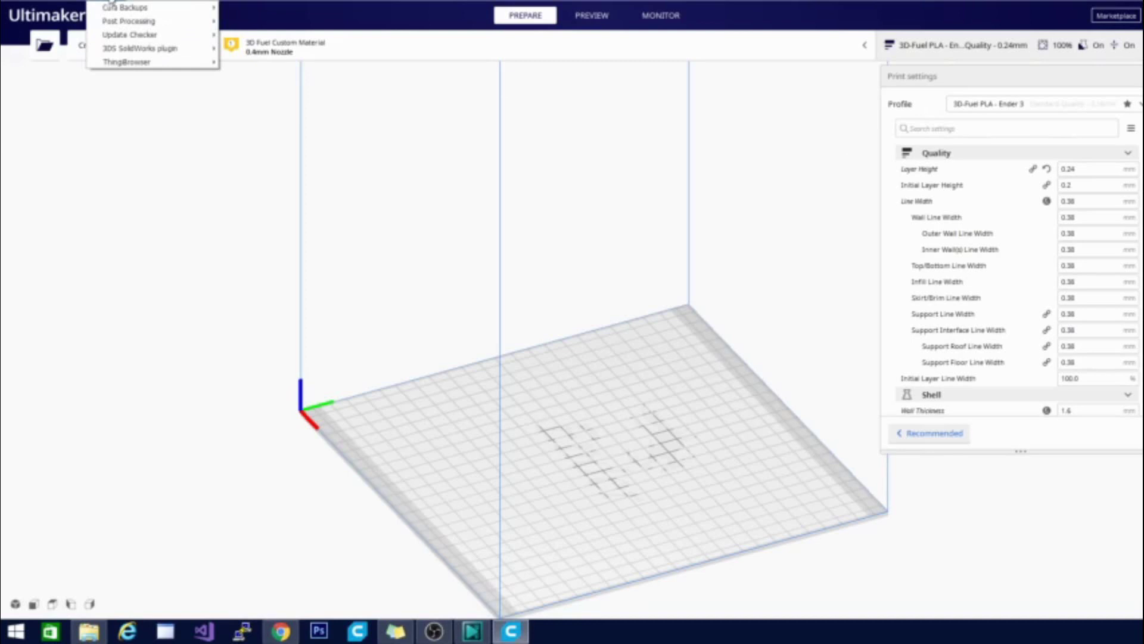
mouse_move(127, 66)
left_click(113, 3)
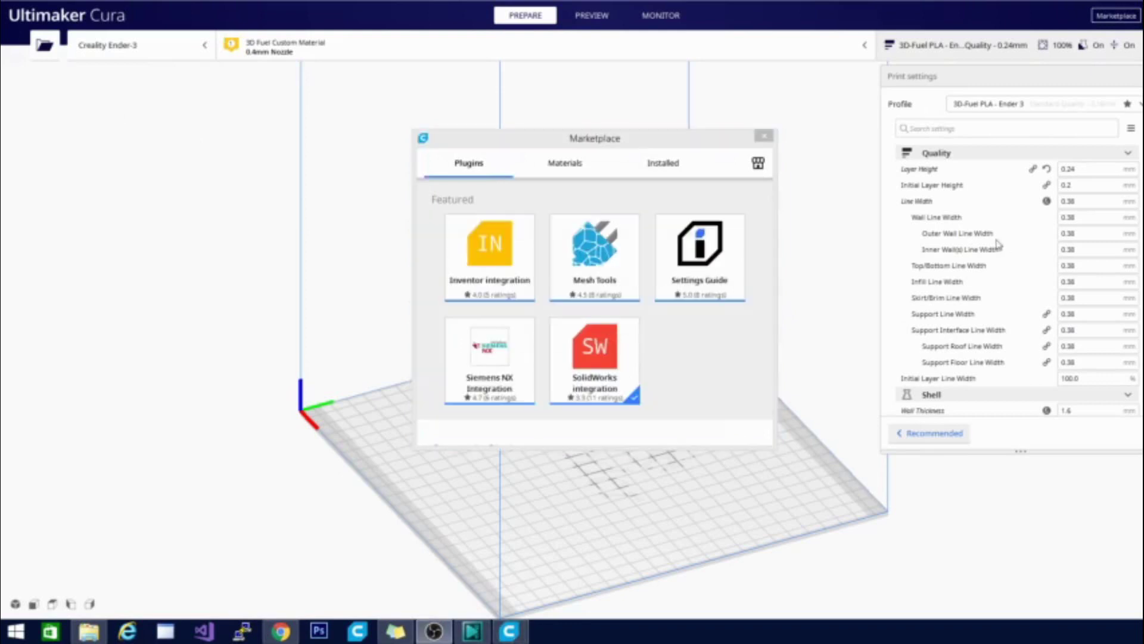
left_click(720, 370)
scroll(721, 372, "down", 2)
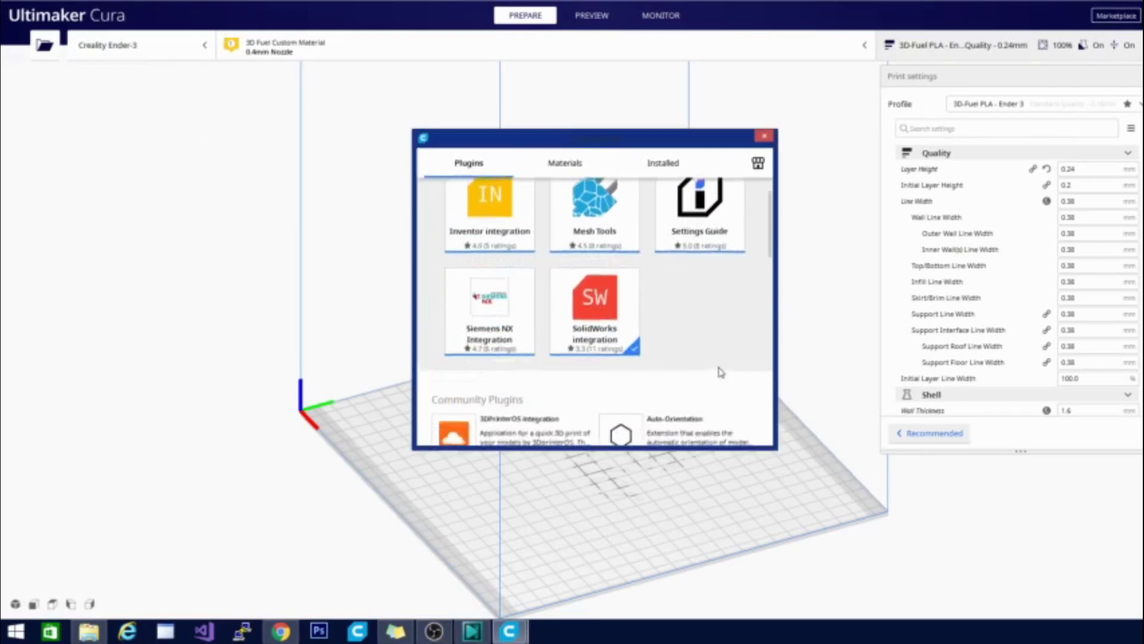
scroll(720, 372, "down", 15)
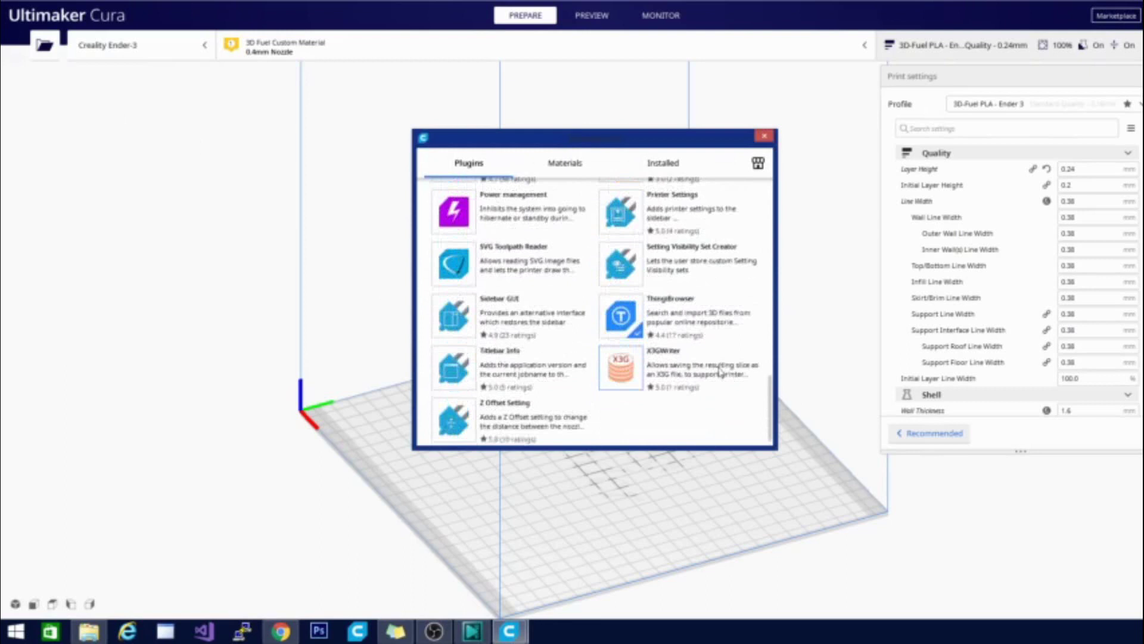
scroll(720, 370, "down", 1)
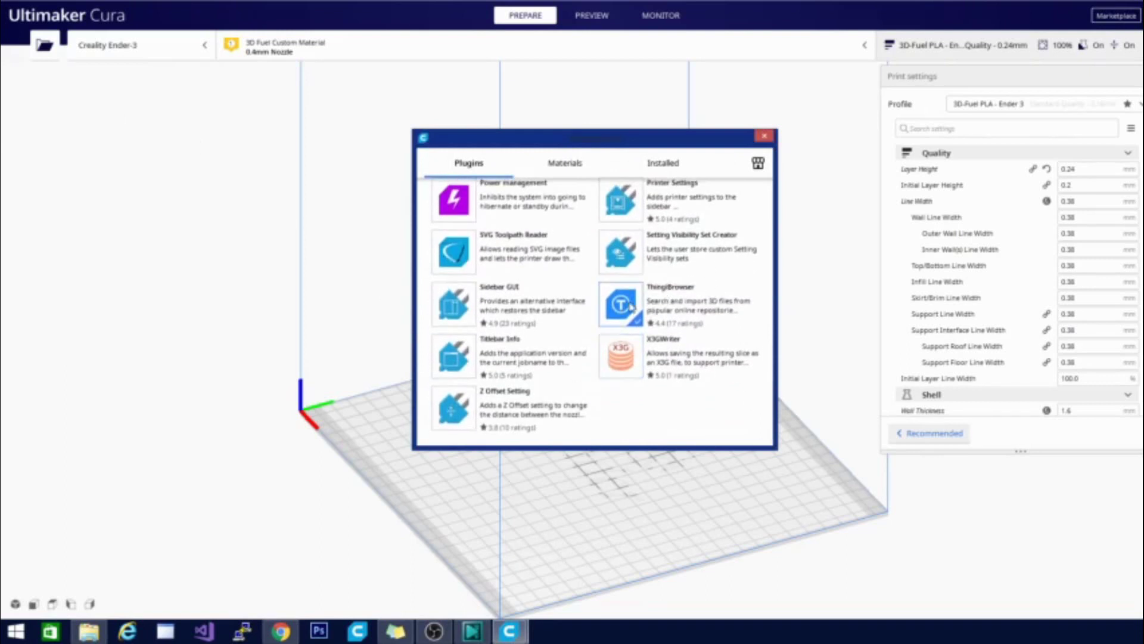
left_click(628, 306)
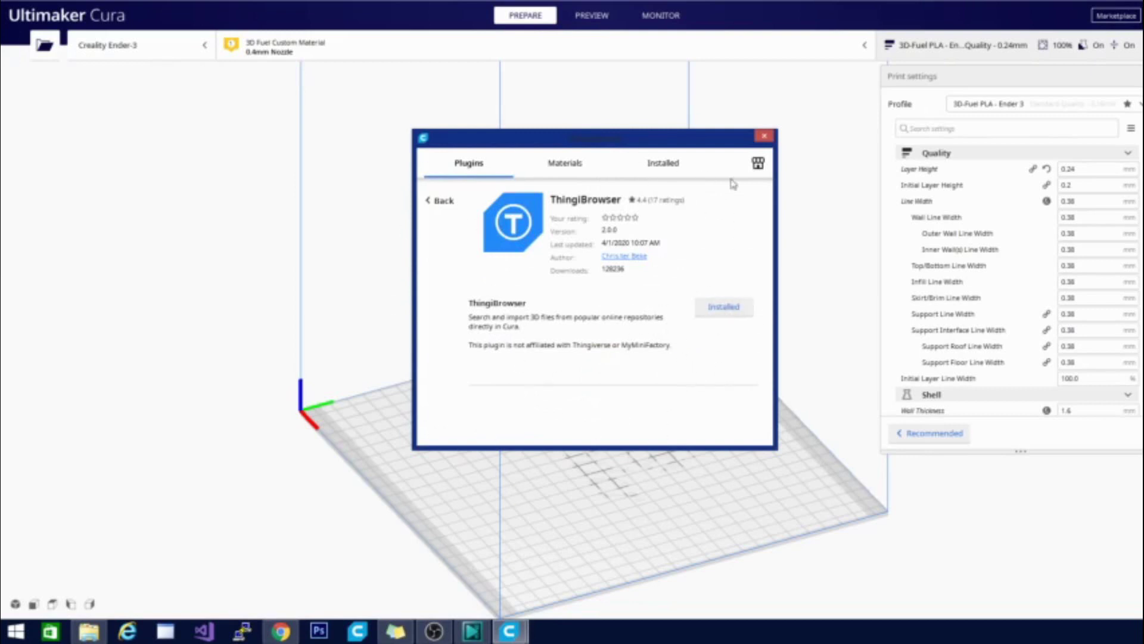
left_click(766, 137)
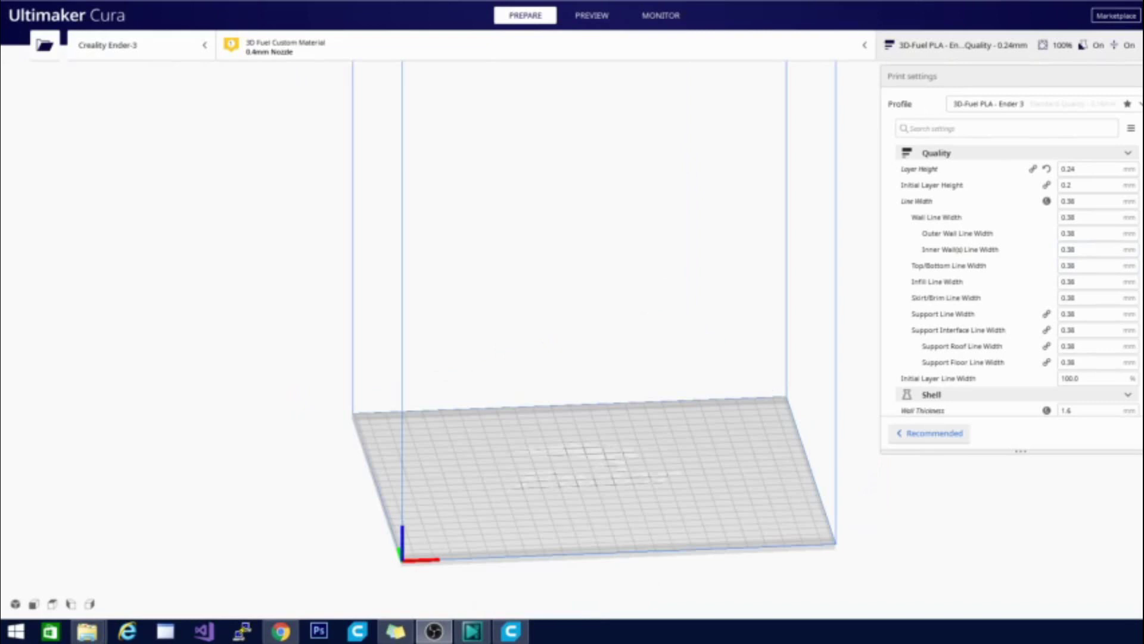
- Open ThingiBrowser and search Thingiverse for "technivorous"
left_click(113, 3)
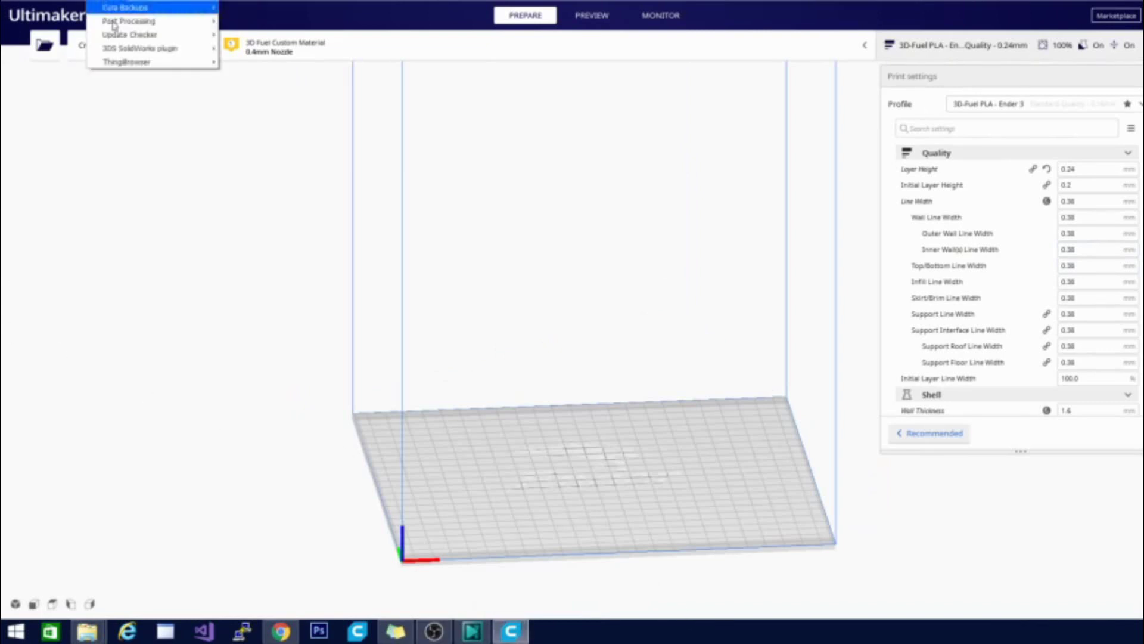
mouse_move(128, 63)
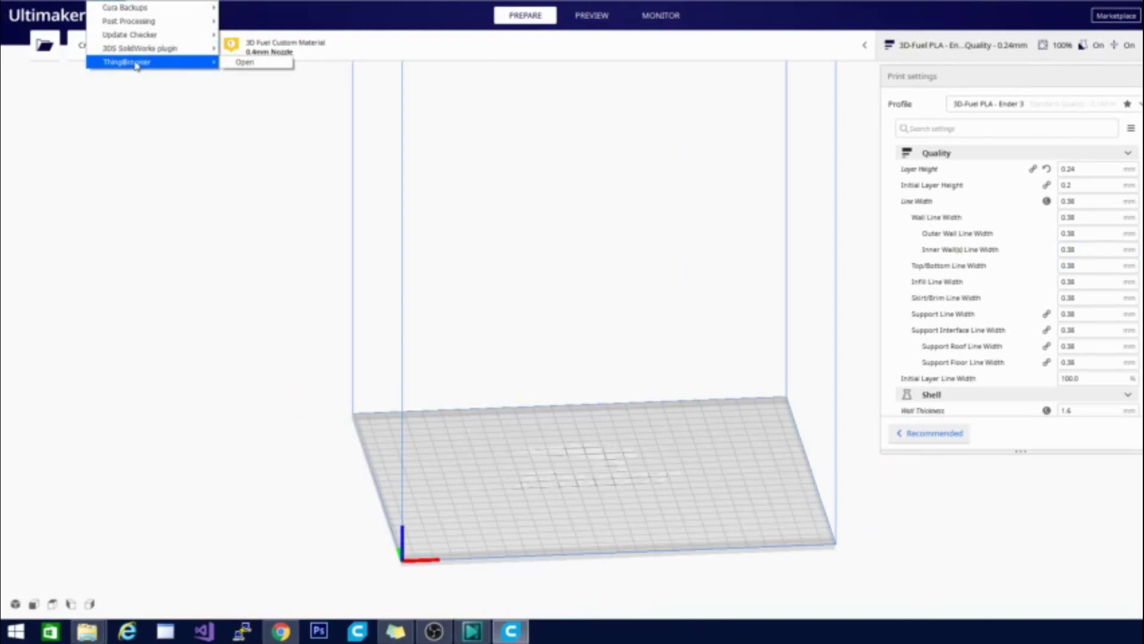
left_click(239, 65)
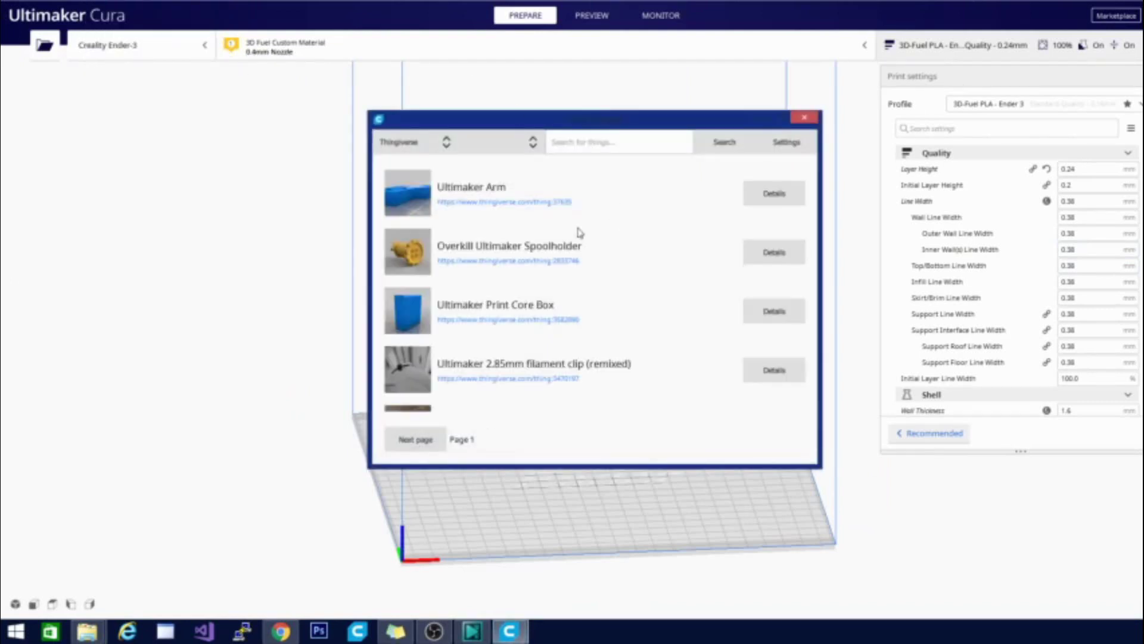
left_click(585, 143)
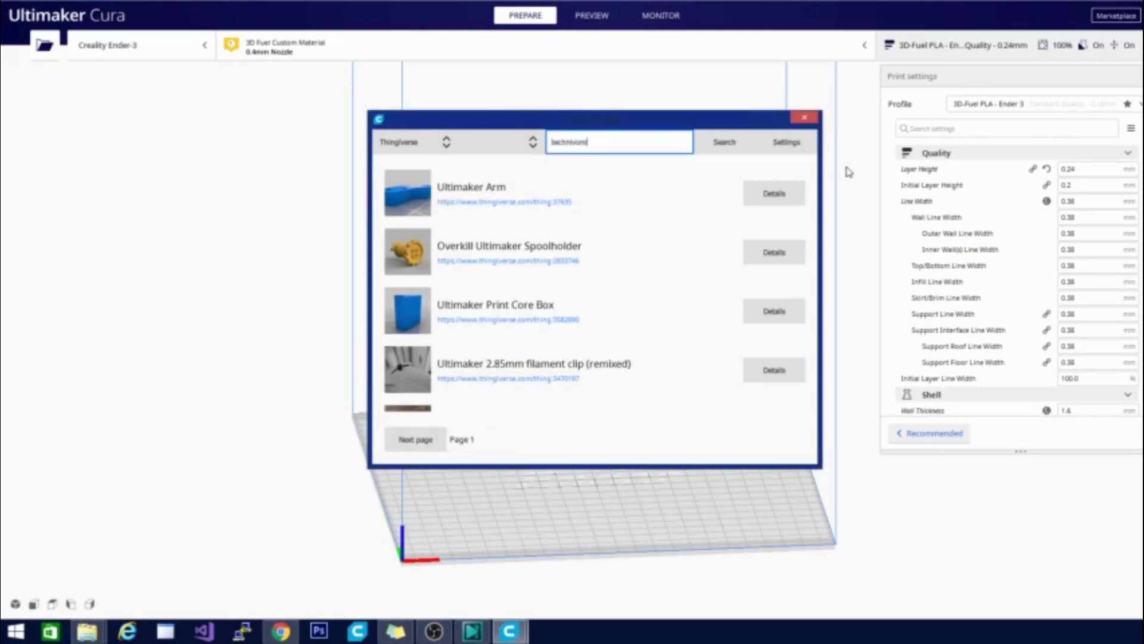
type("technivorous")
key("Return")
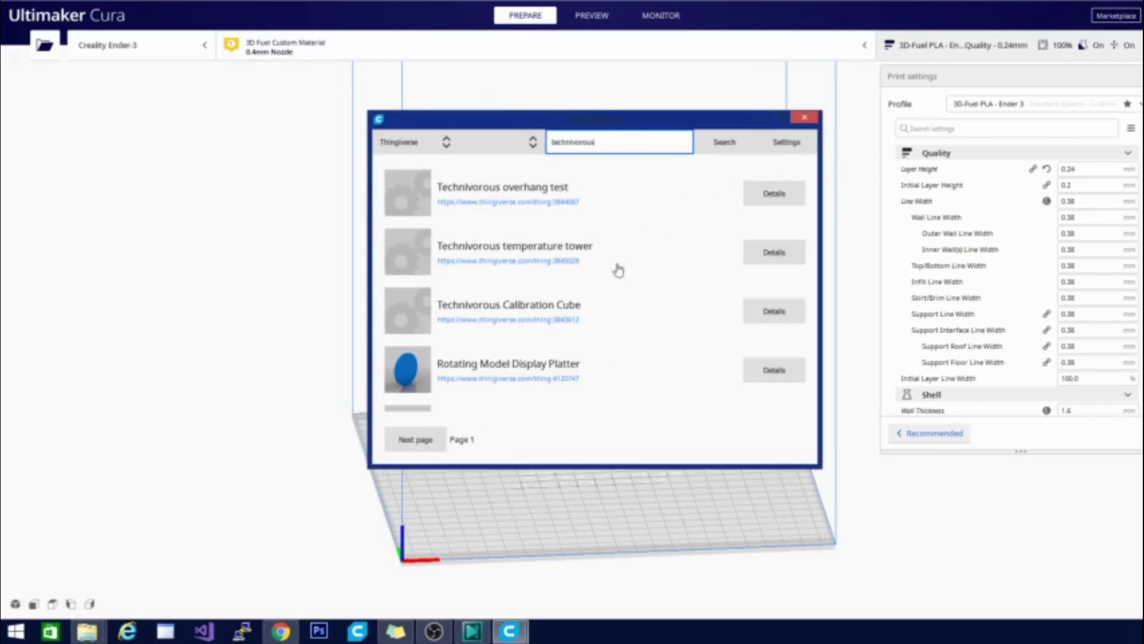
- Browse the search results, view the details of Rotating Model Display Platter, and return to the results
scroll(592, 299, "down", 5)
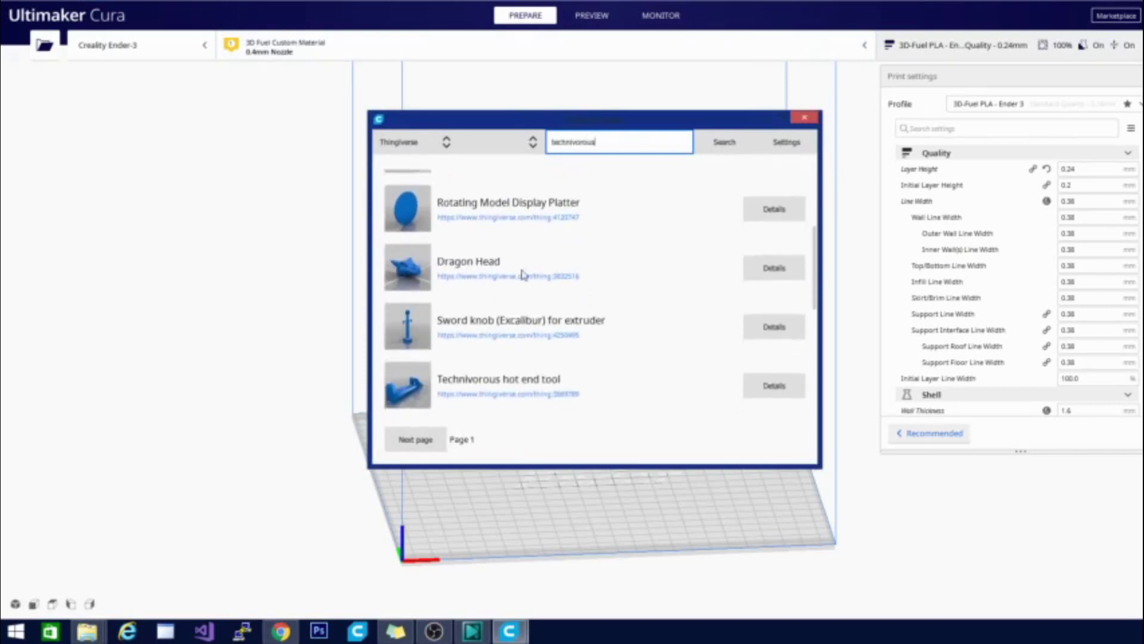
scroll(488, 261, "down", 3)
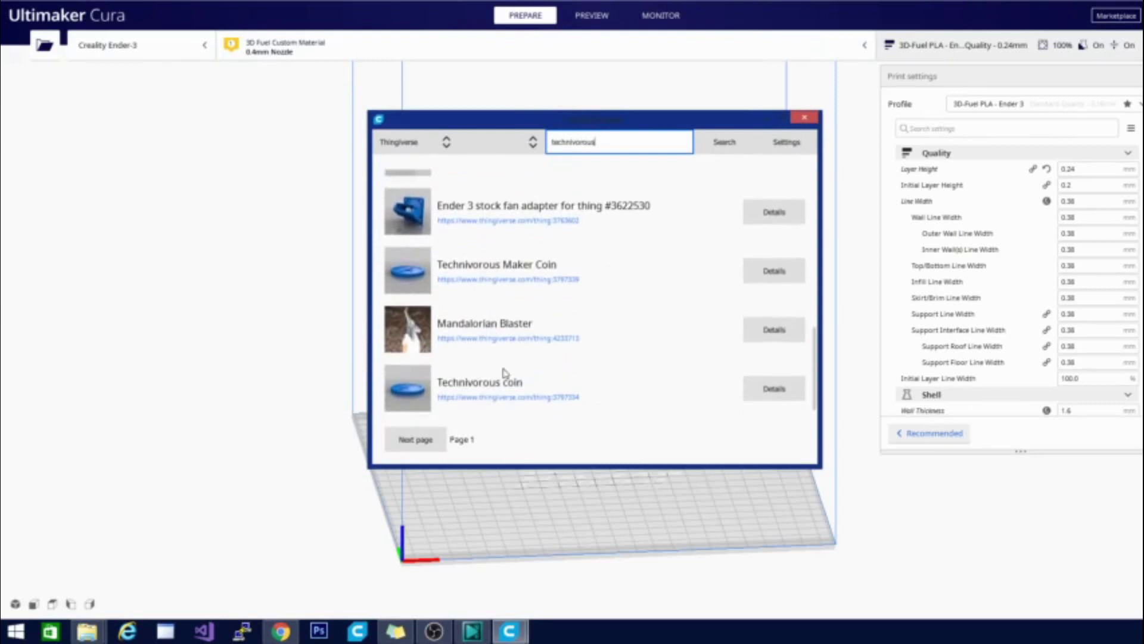
scroll(508, 377, "up", 4)
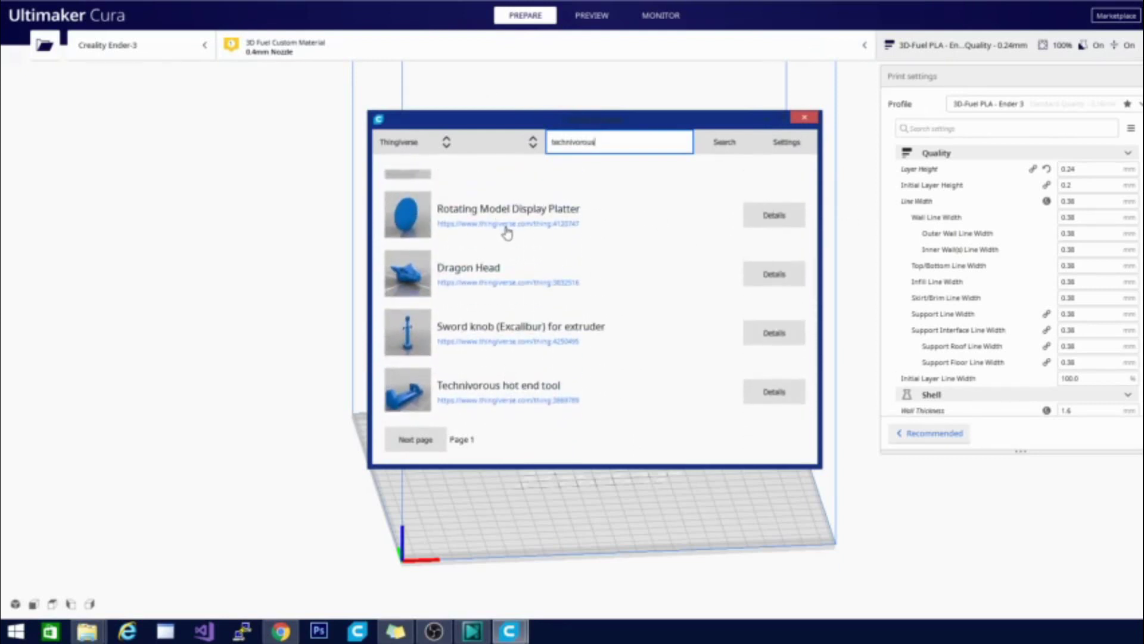
left_click(770, 212)
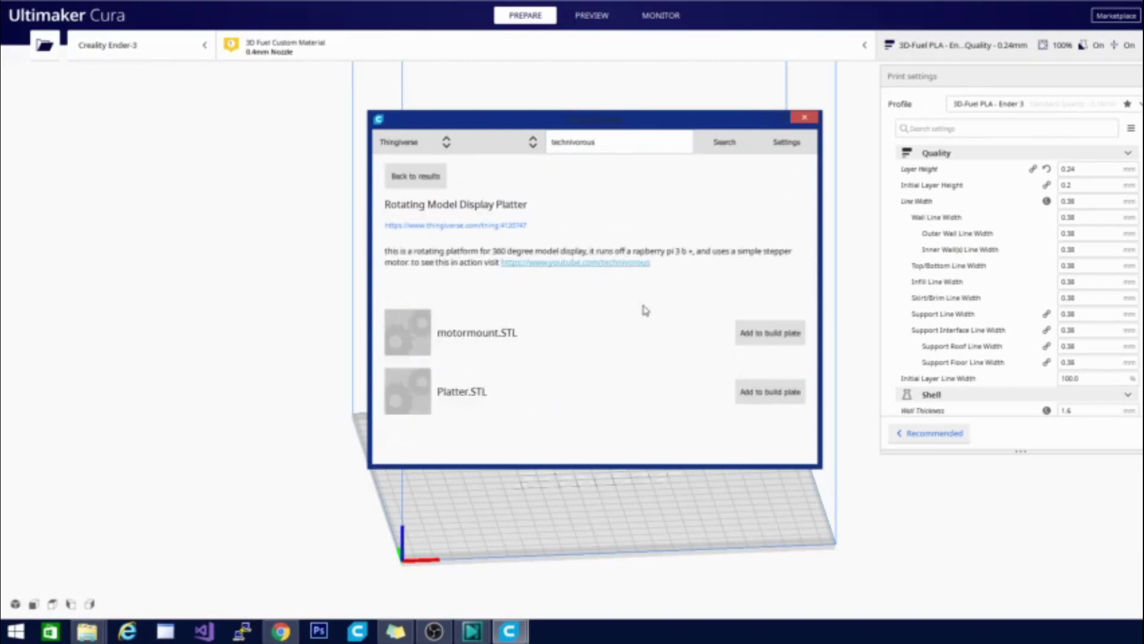
left_click(413, 179)
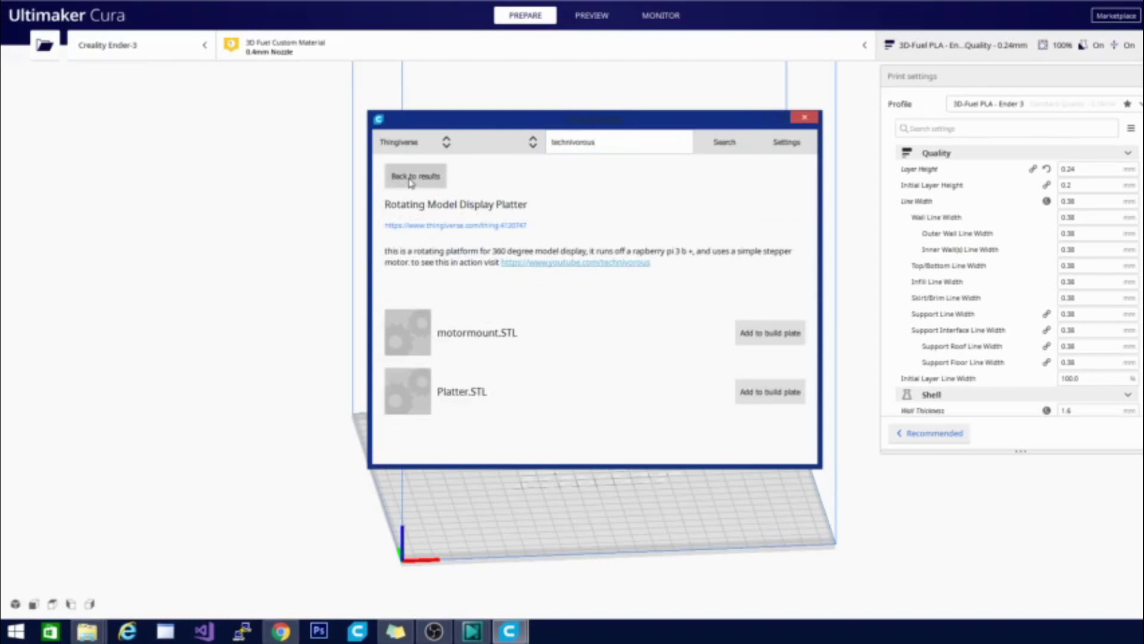
- Add Sword_knob_for_extruder.stl from the "Sword knob (Excalibur) for extruder" result to the build plate and move the browser window off the model
scroll(685, 350, "down", 3)
scroll(685, 350, "up", 3)
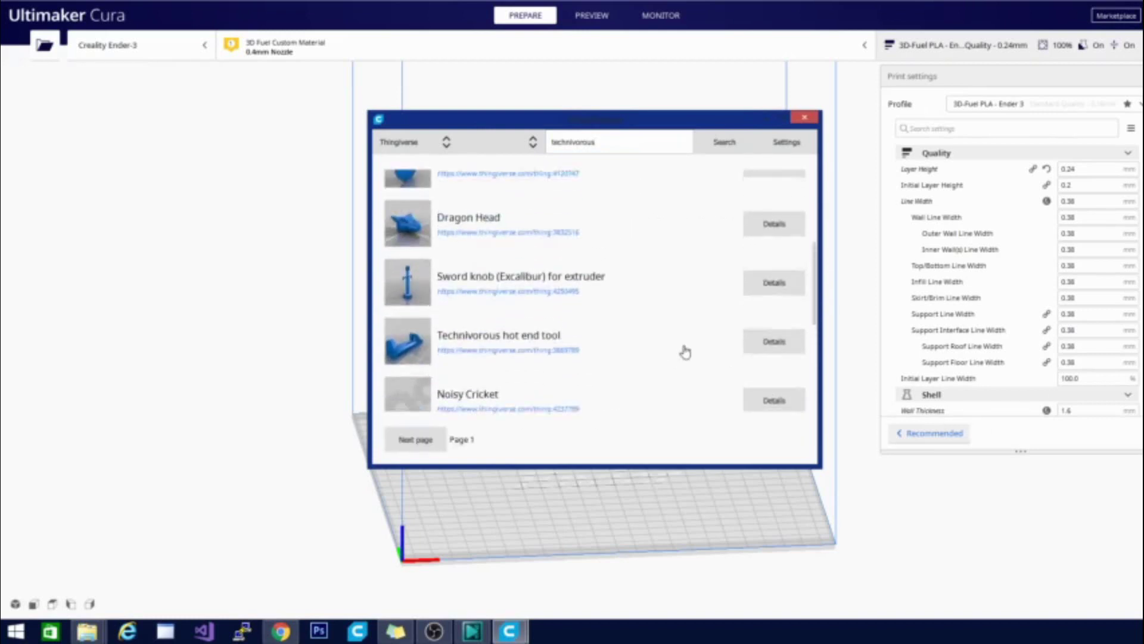
left_click(775, 335)
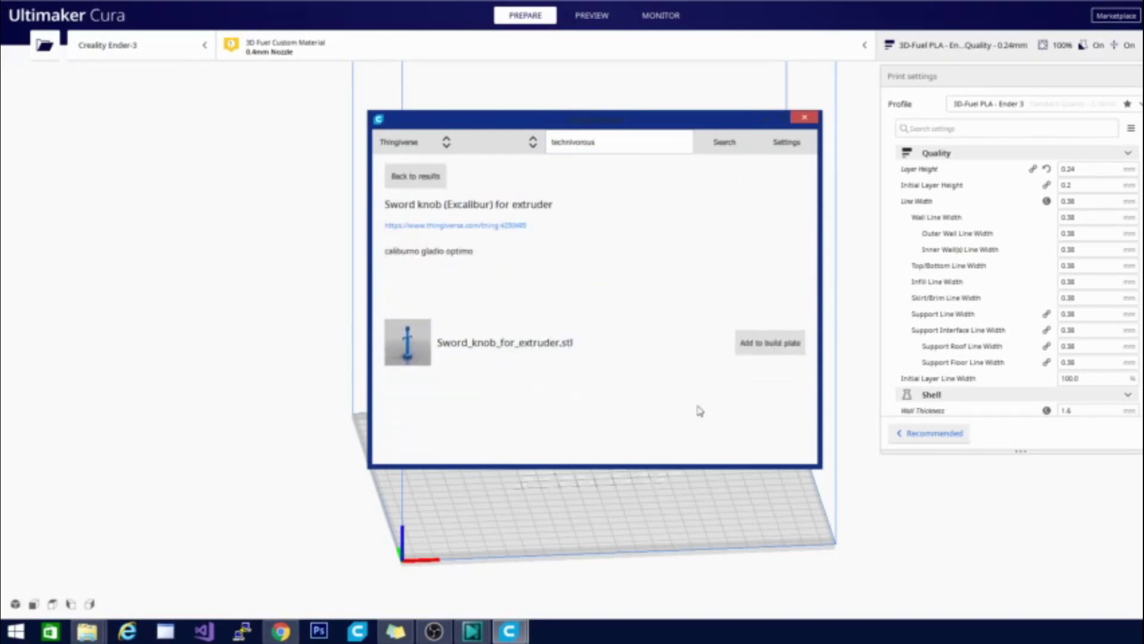
left_click(761, 349)
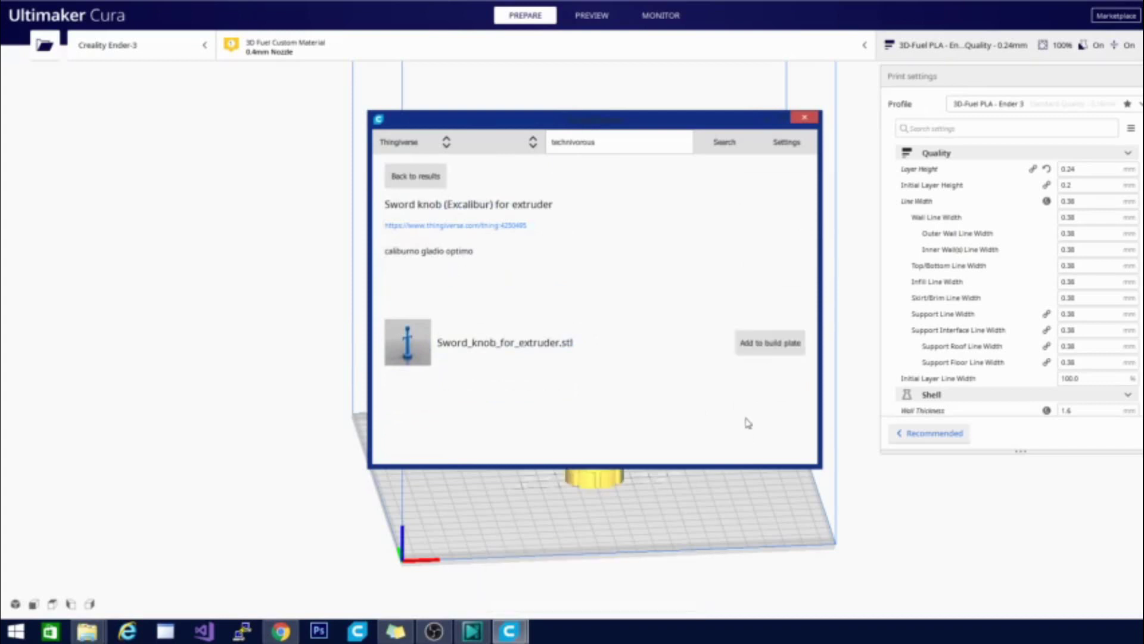
left_click_drag(745, 122, 432, 103)
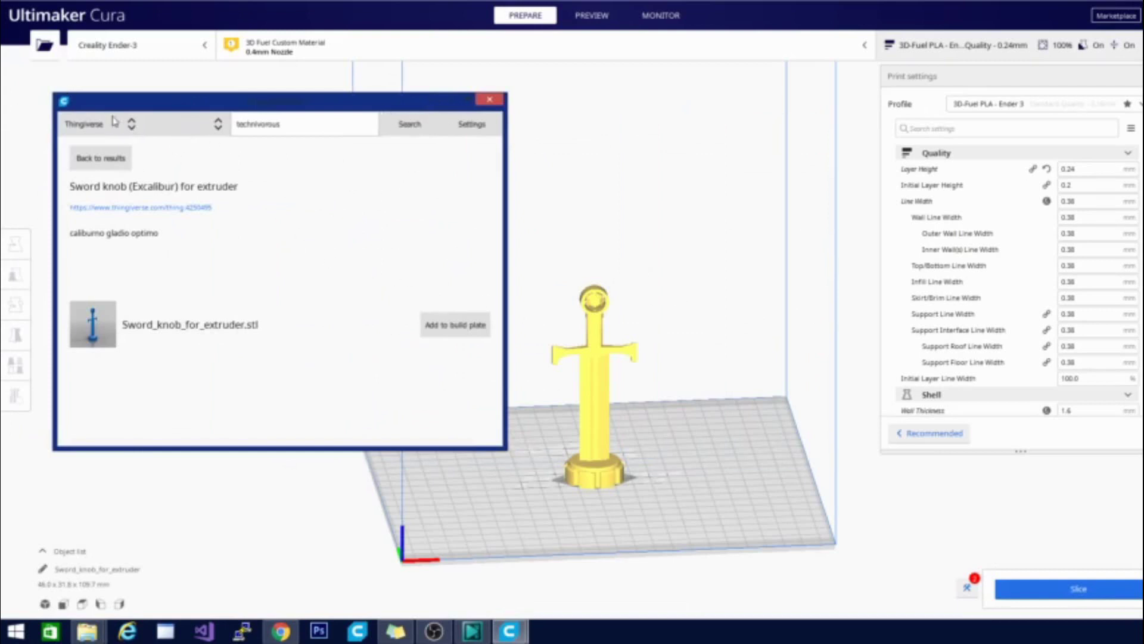
- Switch ThingiBrowser's model source to MyMiniFactory and maximize the browser window
left_click(131, 125)
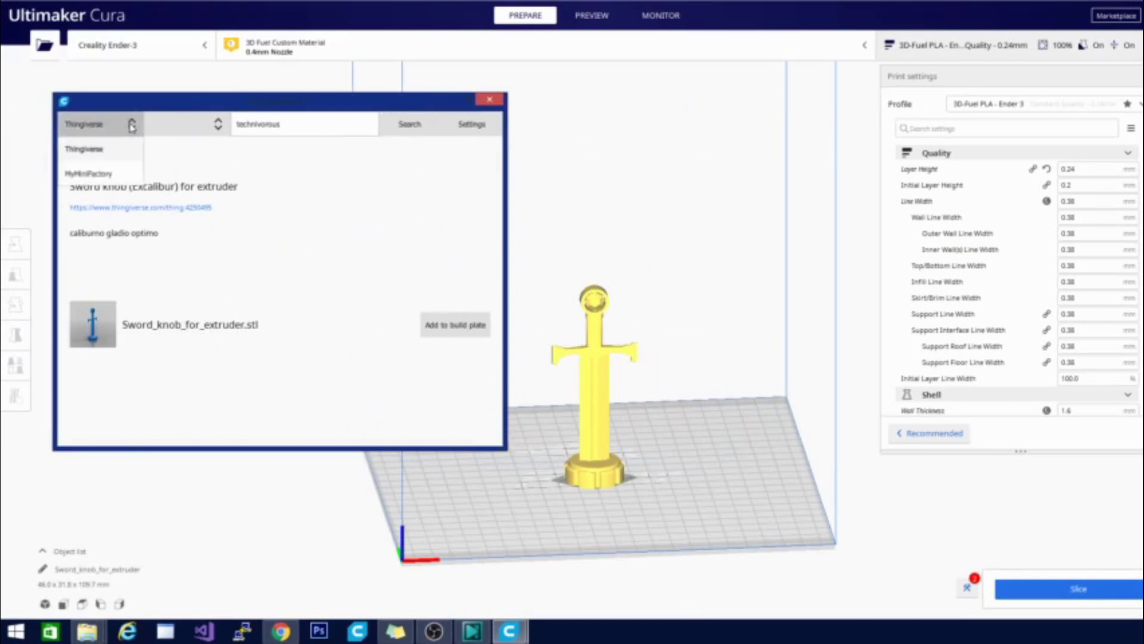
left_click(110, 175)
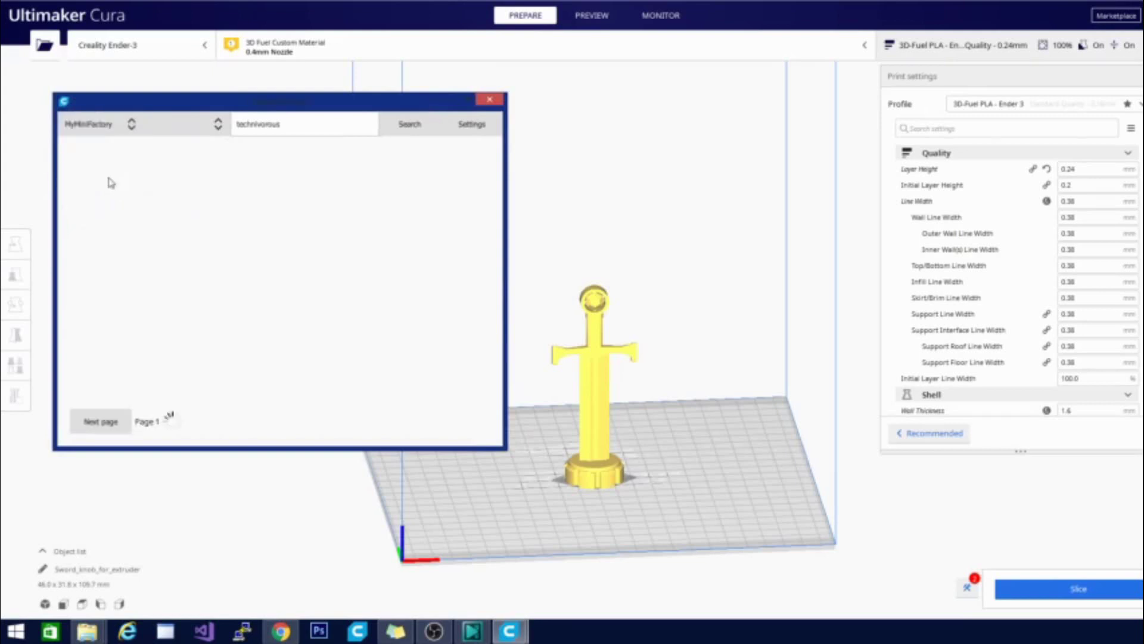
left_click(292, 126)
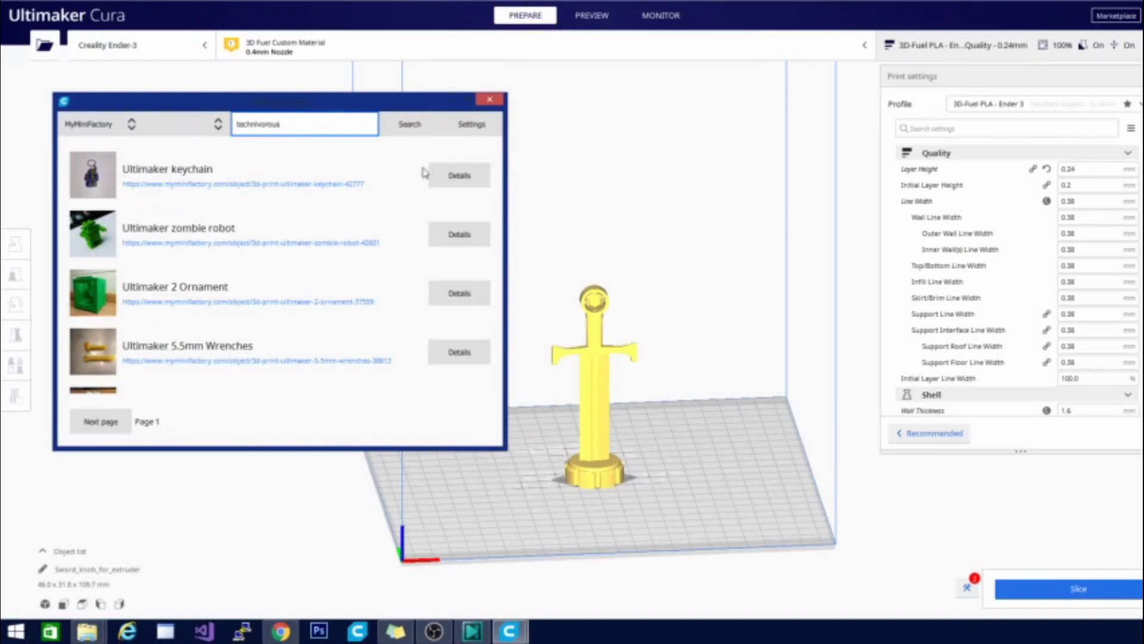
left_click(469, 99)
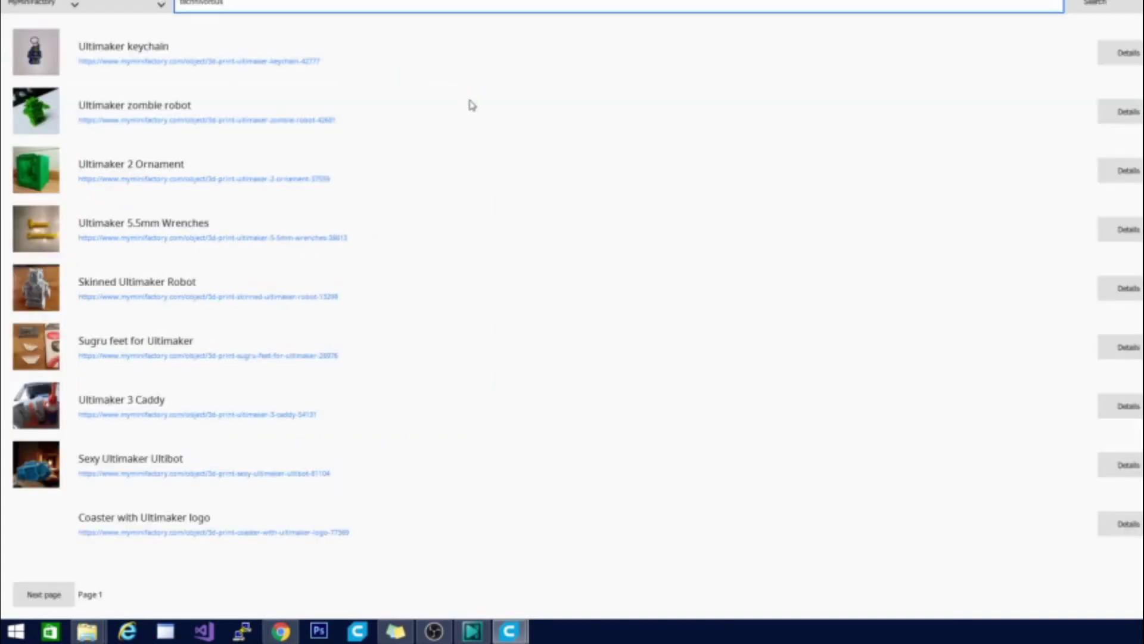
- Add trayremovaltool.STL from the "Ultimaker 2 Tray Removal Tool" entry to the build plate and close the browser
scroll(551, 269, "down", 10)
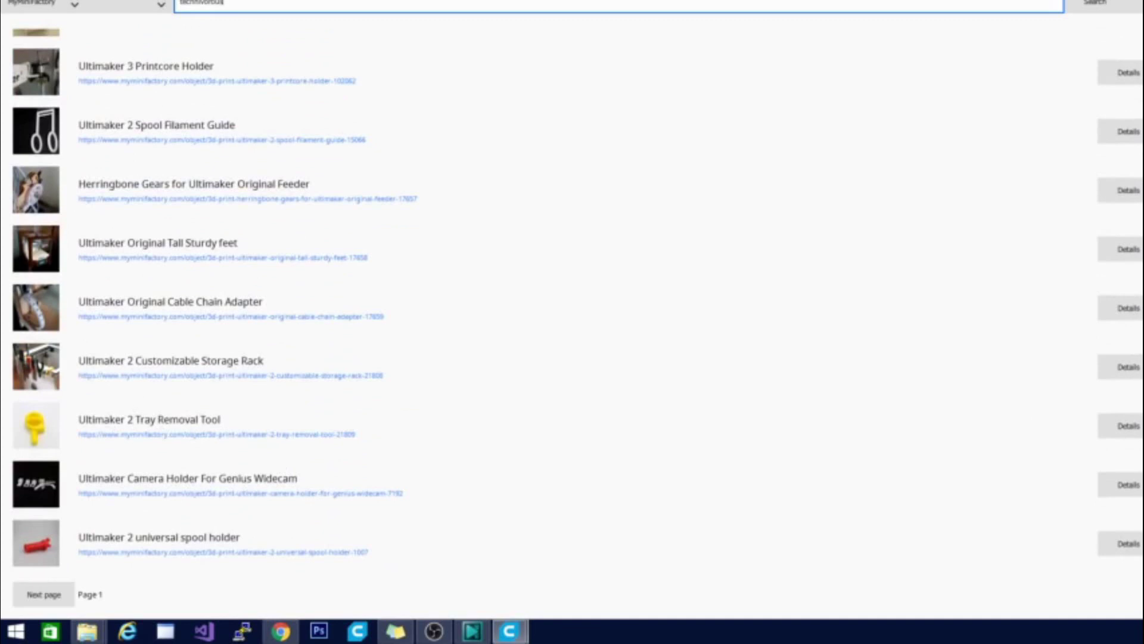
left_click(1134, 425)
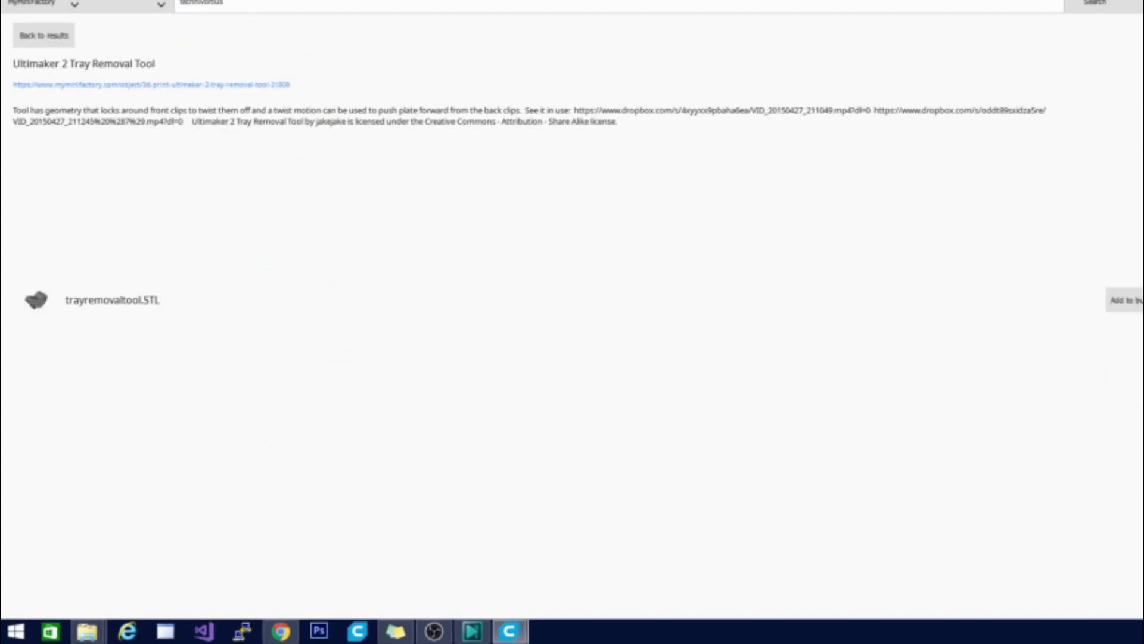
left_click(26, 39)
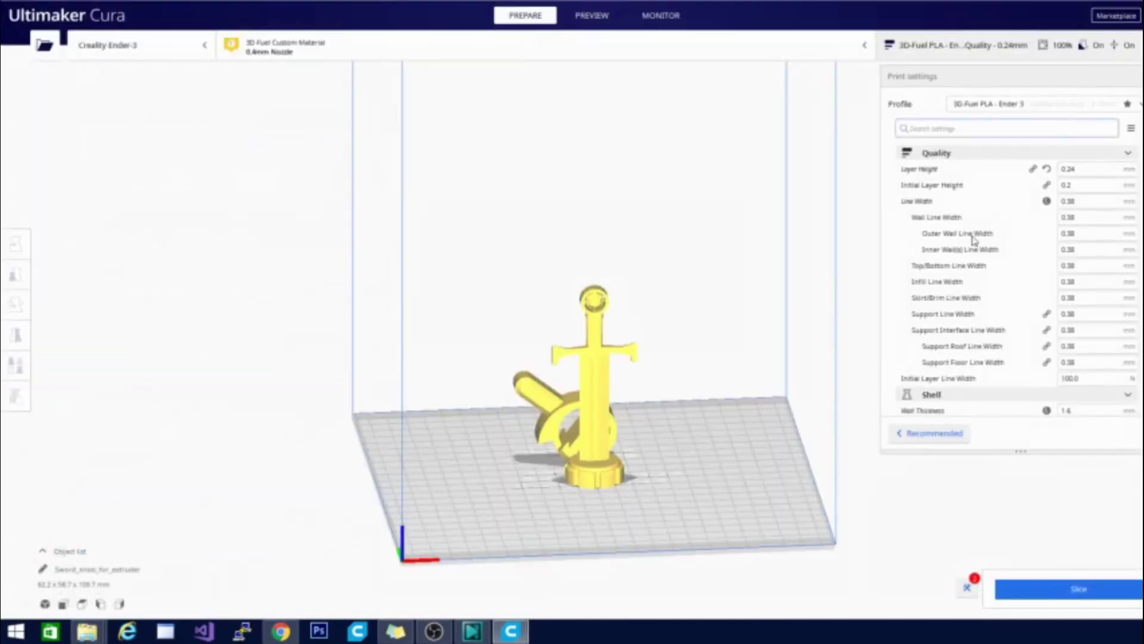
- Delete the tray removal tool and the sword knob from the build plate
right_click_drag(485, 439, 901, 433)
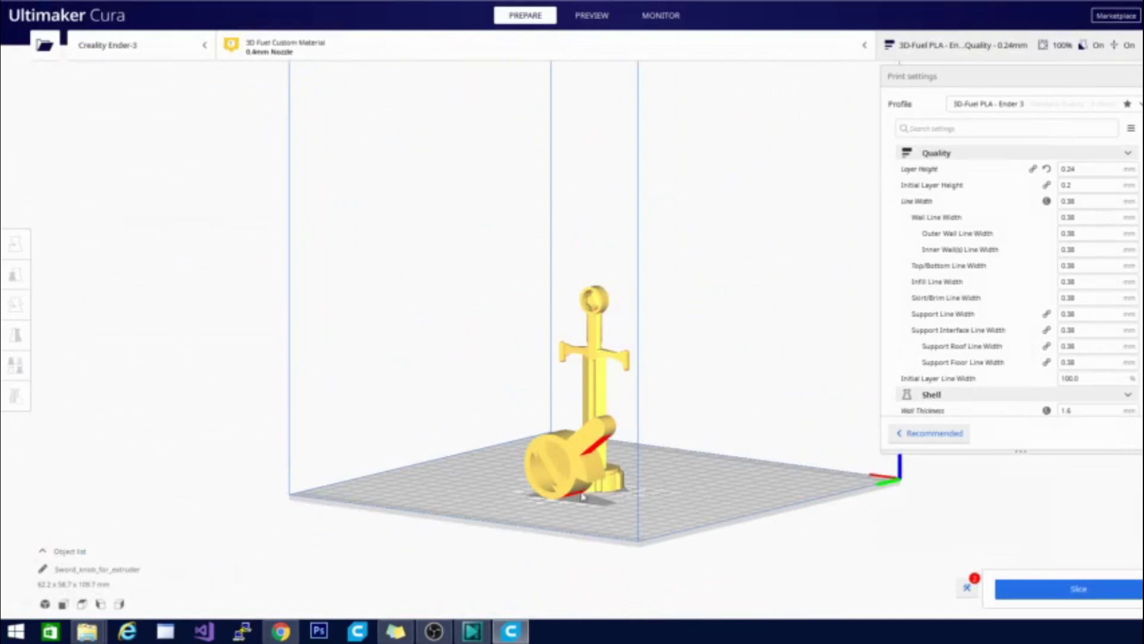
right_click_drag(481, 523, 560, 462)
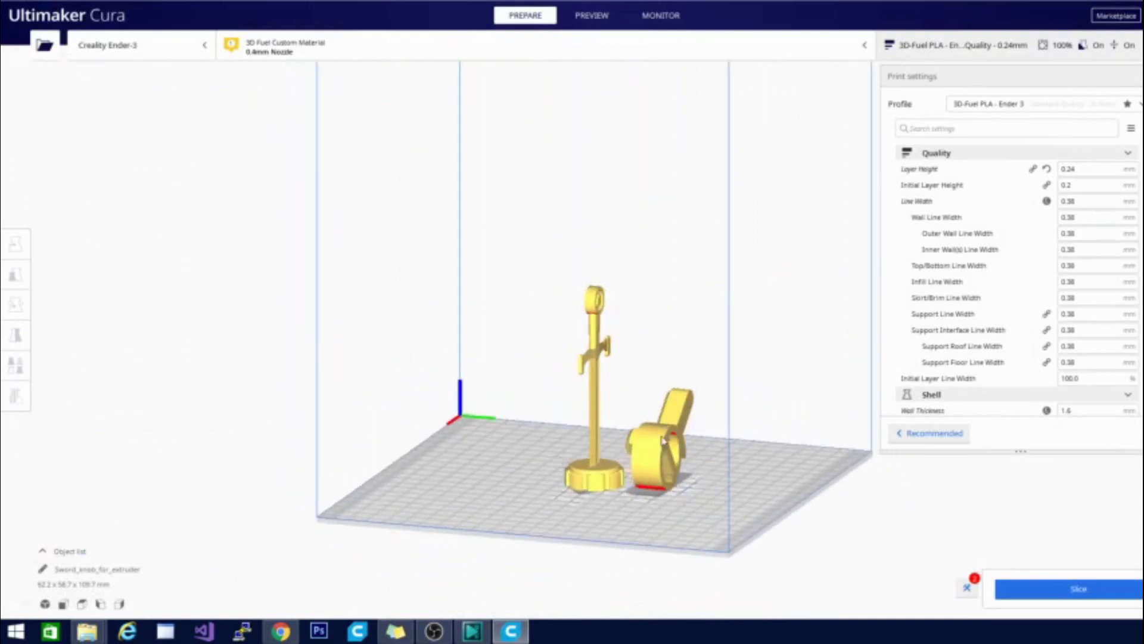
right_click_drag(663, 440, 613, 523)
left_click(637, 425)
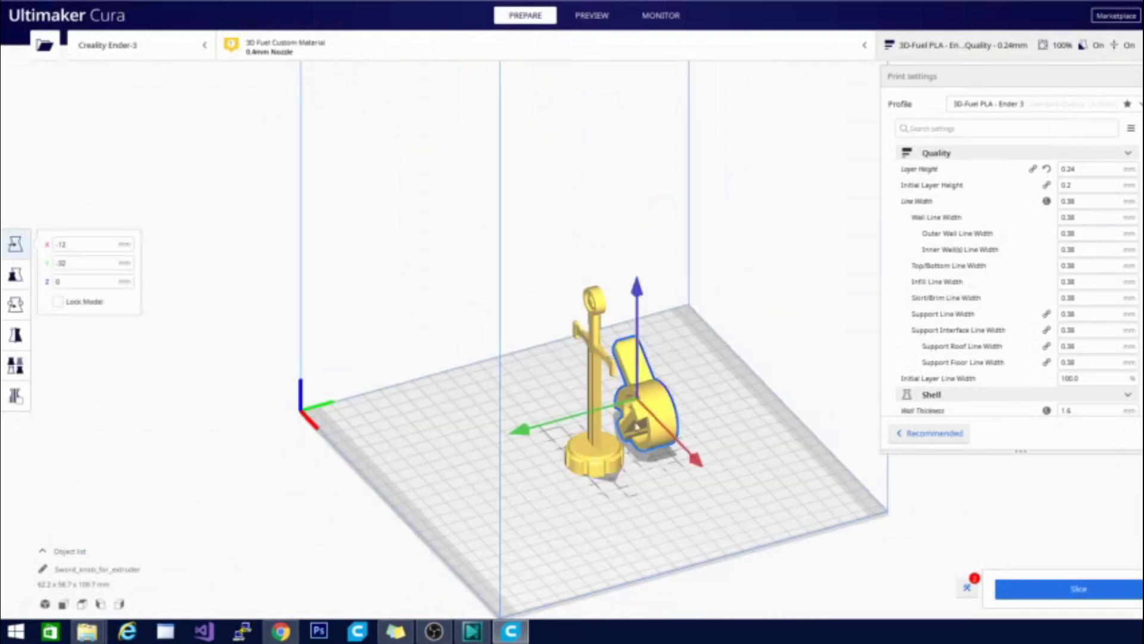
key("Delete")
key("ctrl+a")
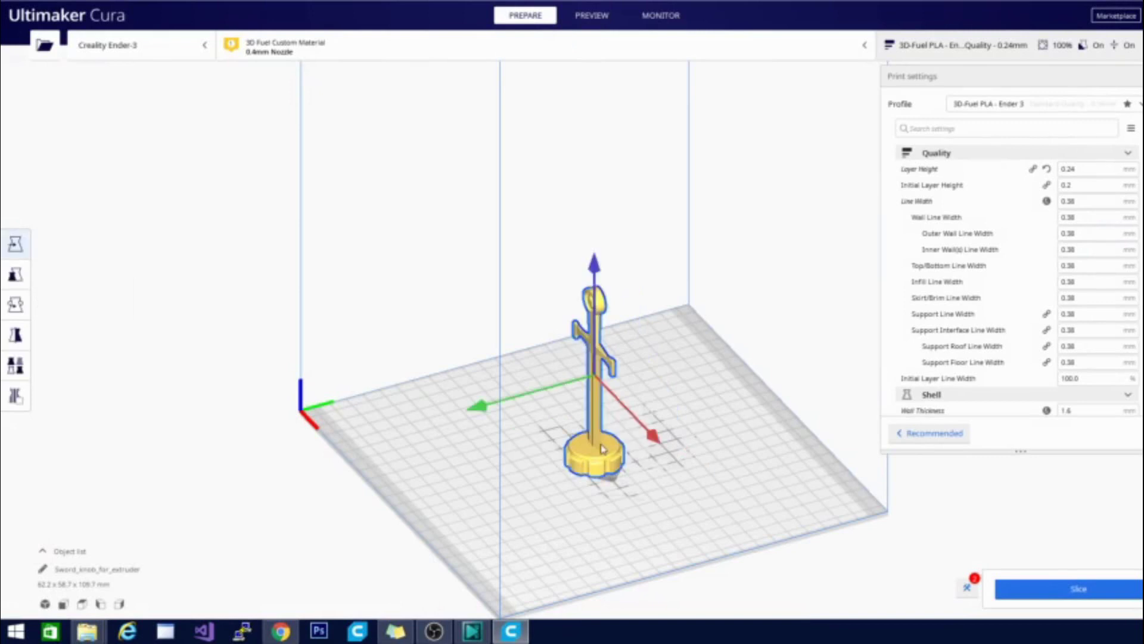
key("Delete")
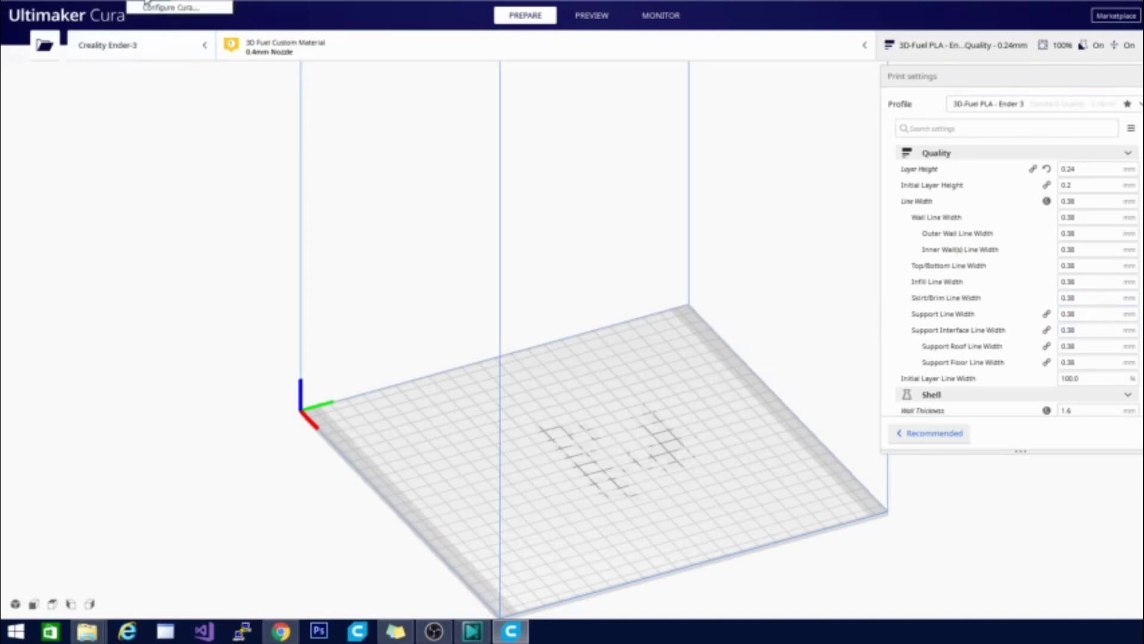
- Reopen ThingiBrowser and view the model sources it offers, keeping Thingiverse selected
left_click(119, 2)
mouse_move(199, 63)
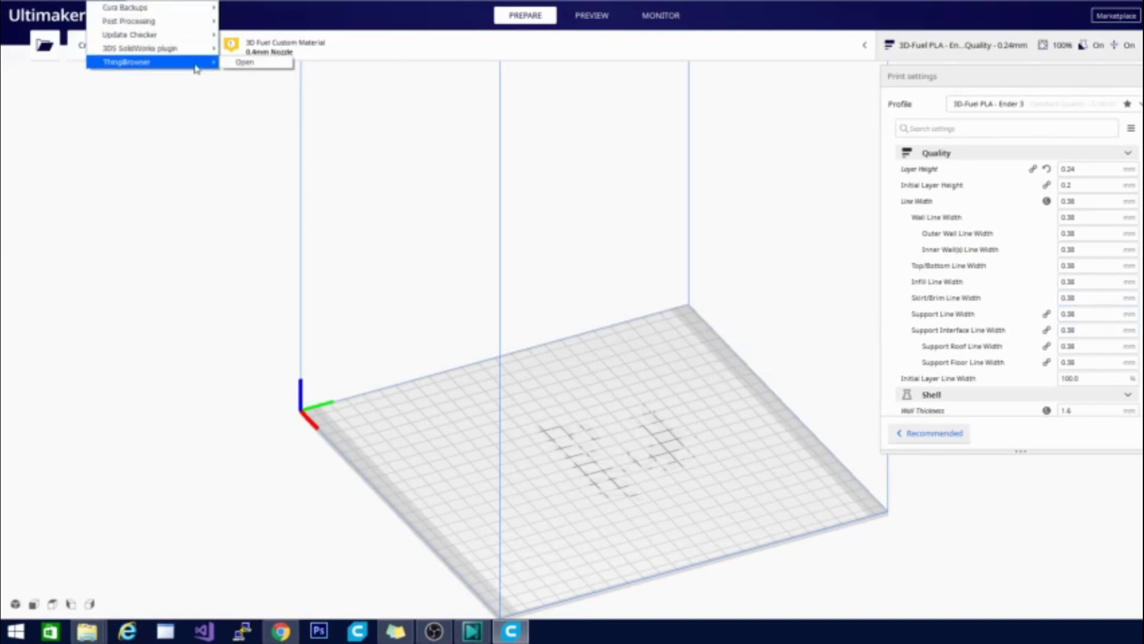
left_click(247, 64)
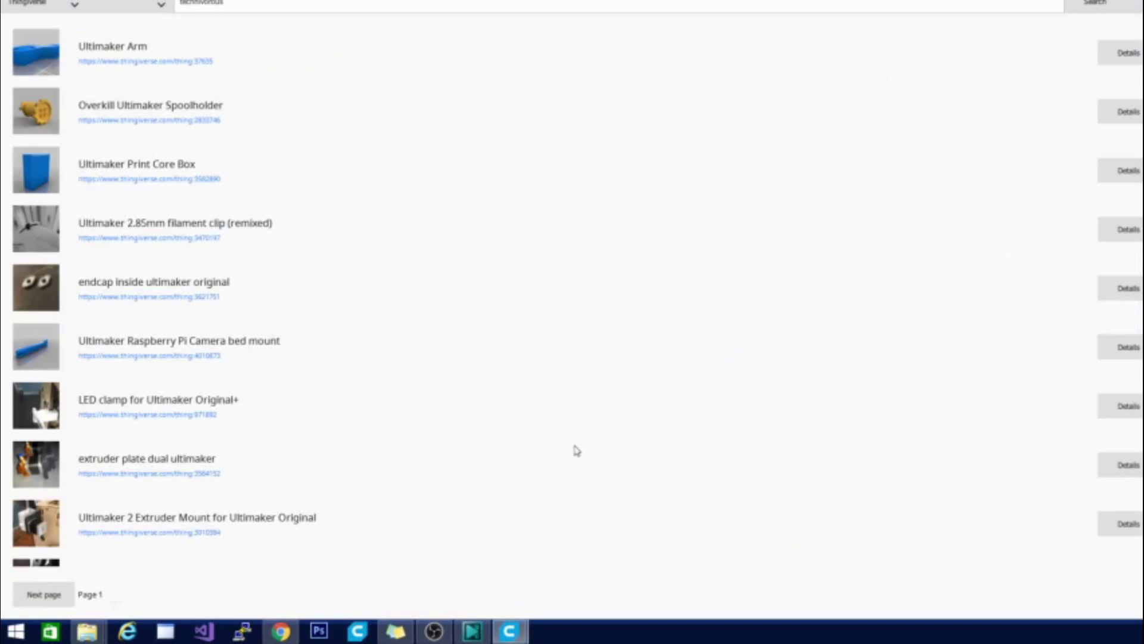
left_click(74, 5)
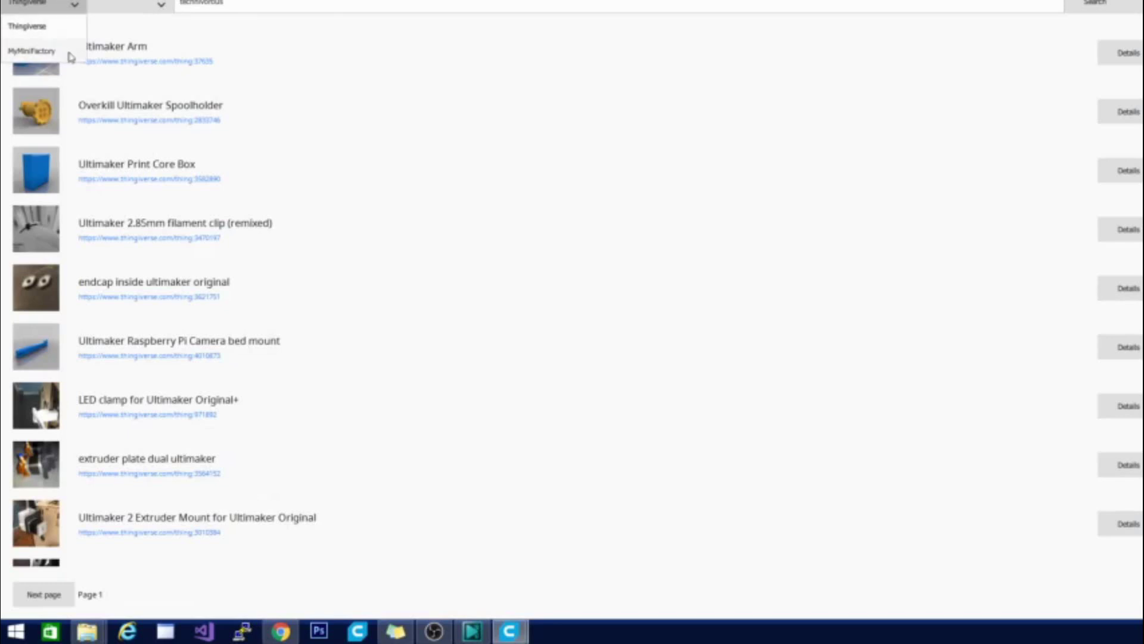
left_click(550, 268)
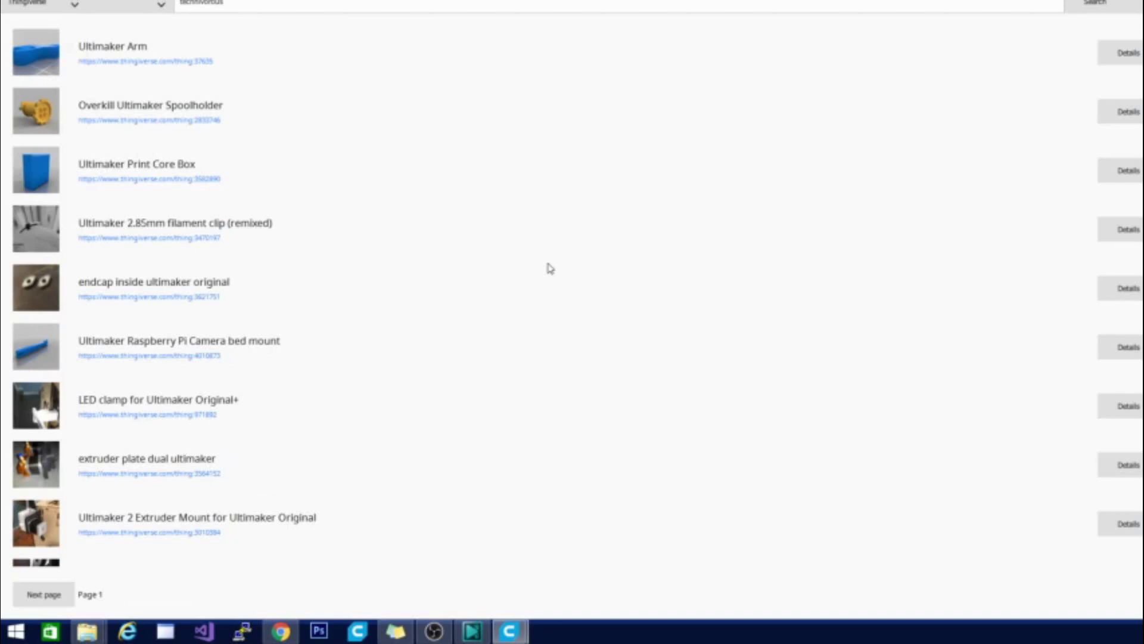